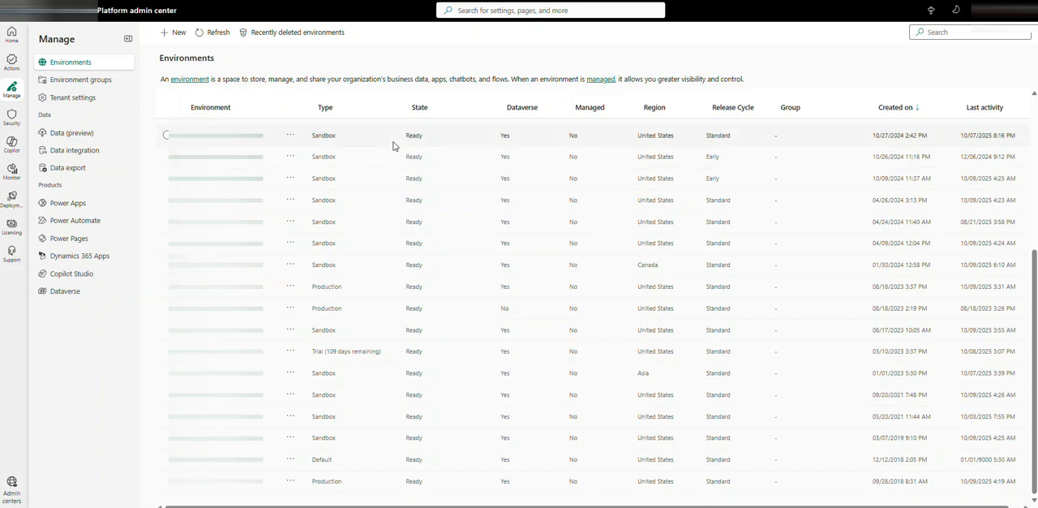
- Start a new environment named UDEenvtest55 with the Sandbox type
left_click(172, 34)
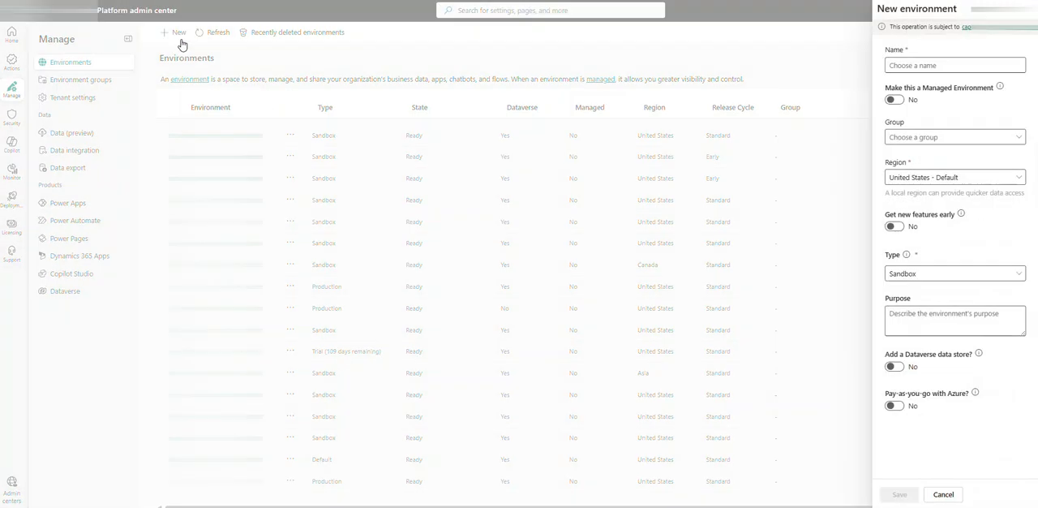
left_click(971, 64)
type("G")
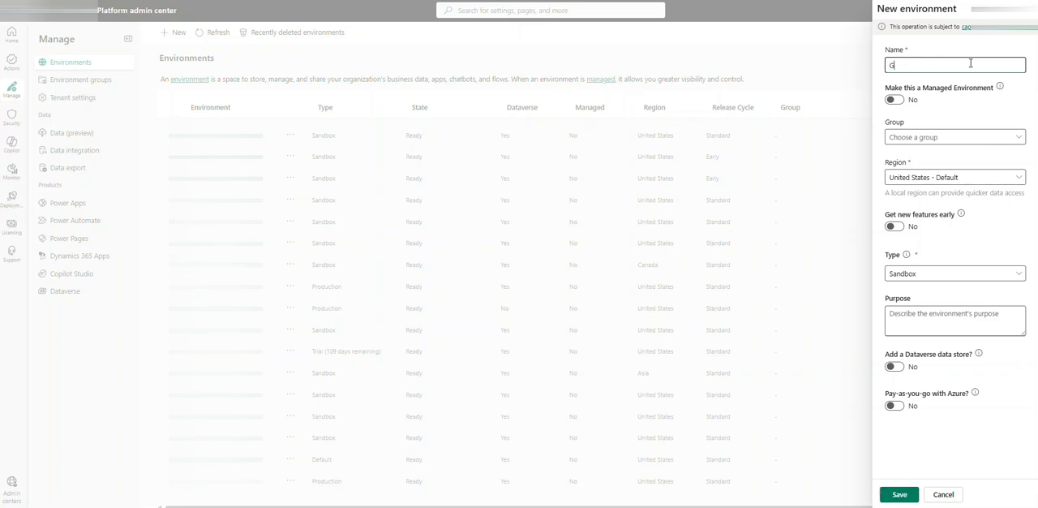
key("BackSpace")
type("U")
left_click(980, 277)
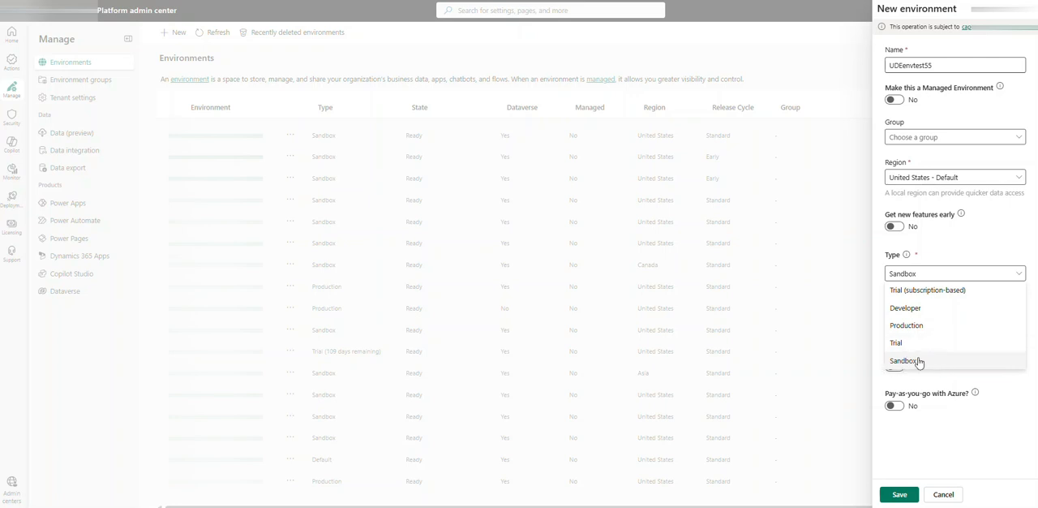
left_click(917, 361)
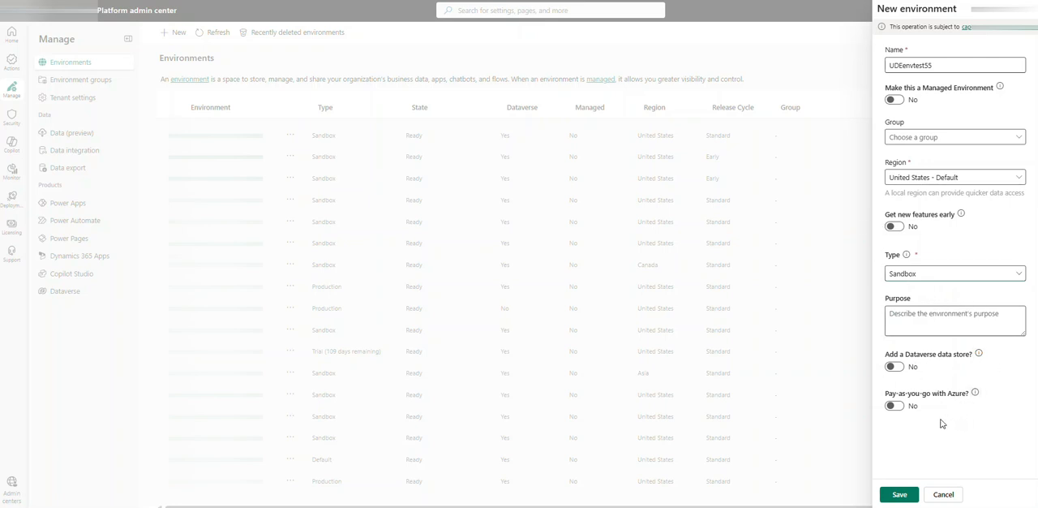
- Add a Dataverse data store to the new environment and continue to the Dataverse settings
left_click(896, 367)
left_click(894, 367)
left_click(901, 366)
left_click(901, 496)
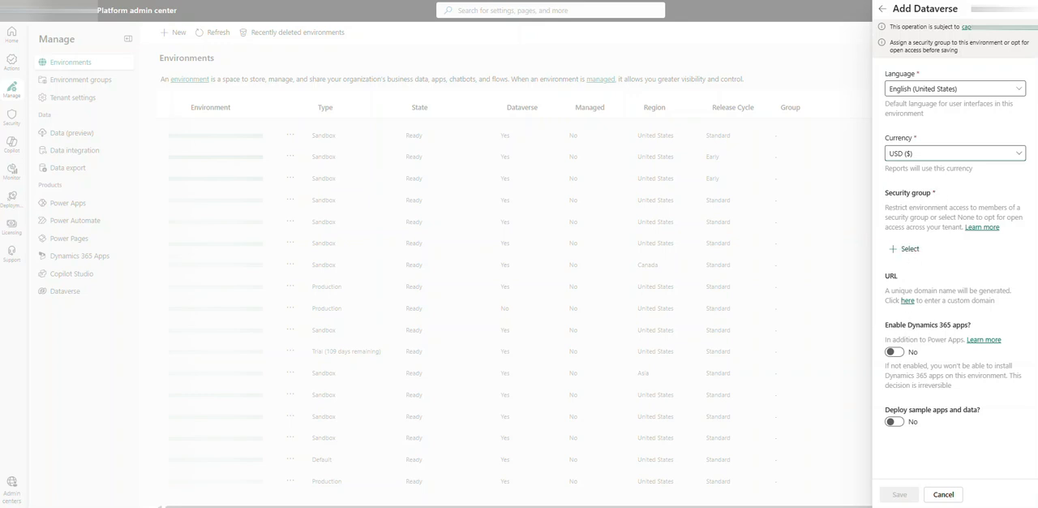
- Set the environment's security group to None and open the custom domain URL entry, leaving it blank
left_click(909, 249)
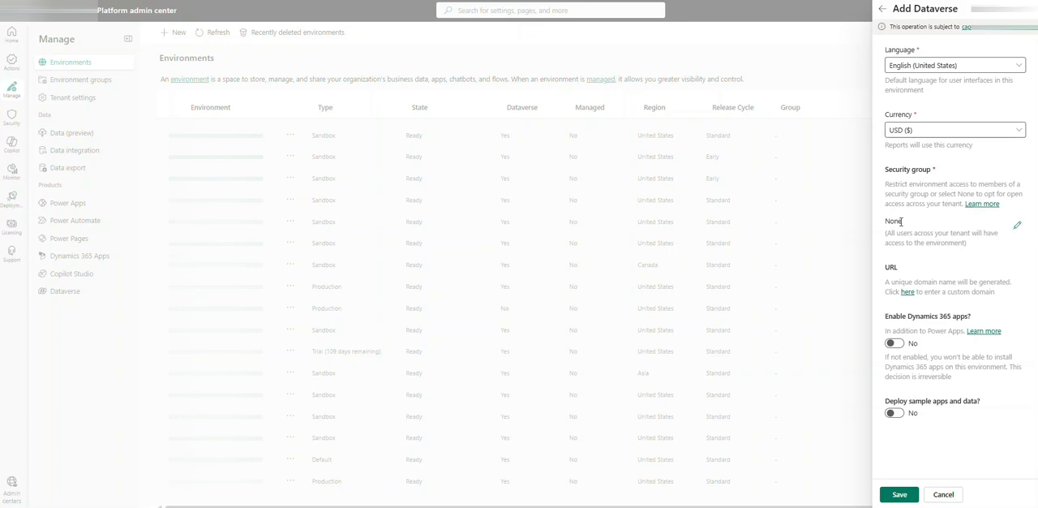
left_click(908, 292)
left_click(928, 311)
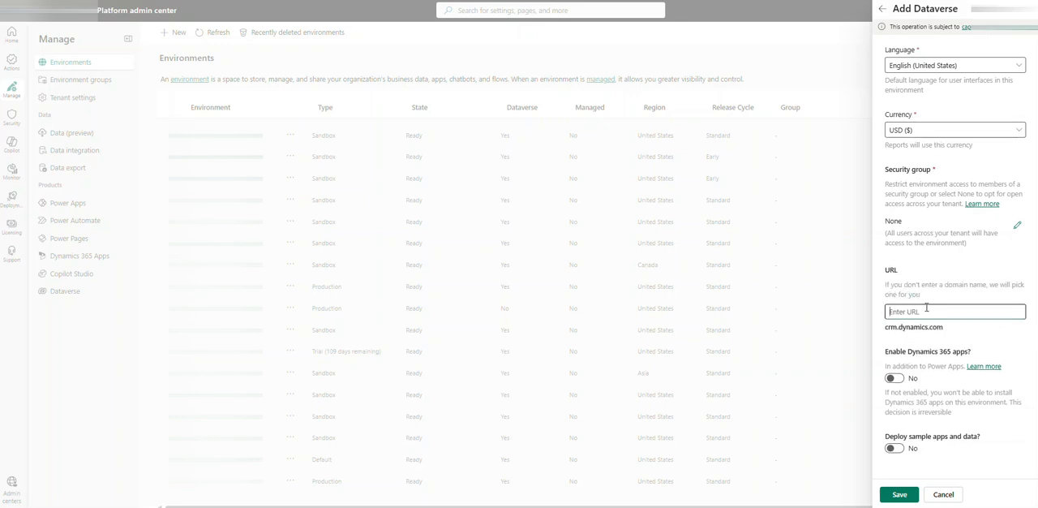
left_click(965, 328)
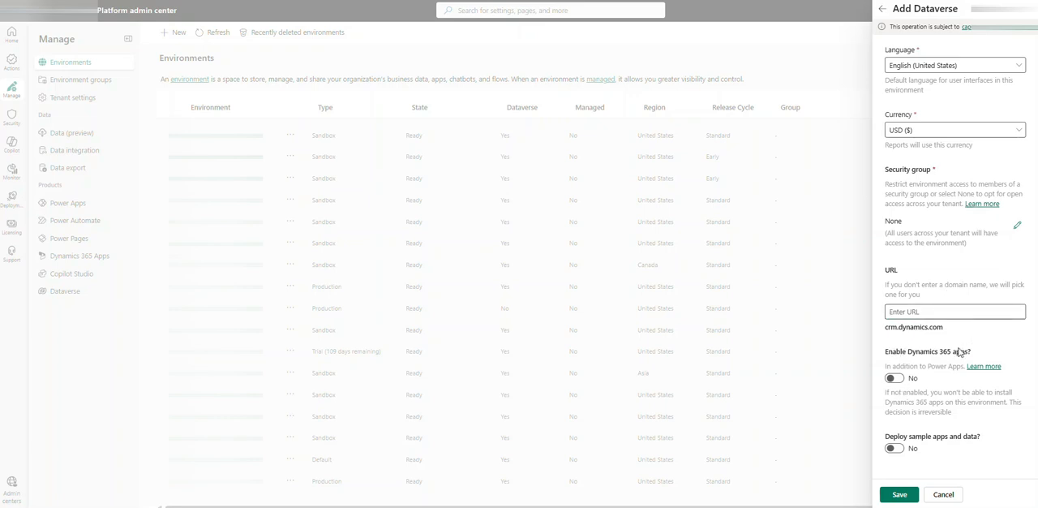
- Enable Dynamics 365 apps, keep automatic app deployment at None, and save the new environment
left_click(895, 378)
scroll(917, 382, "down", 1)
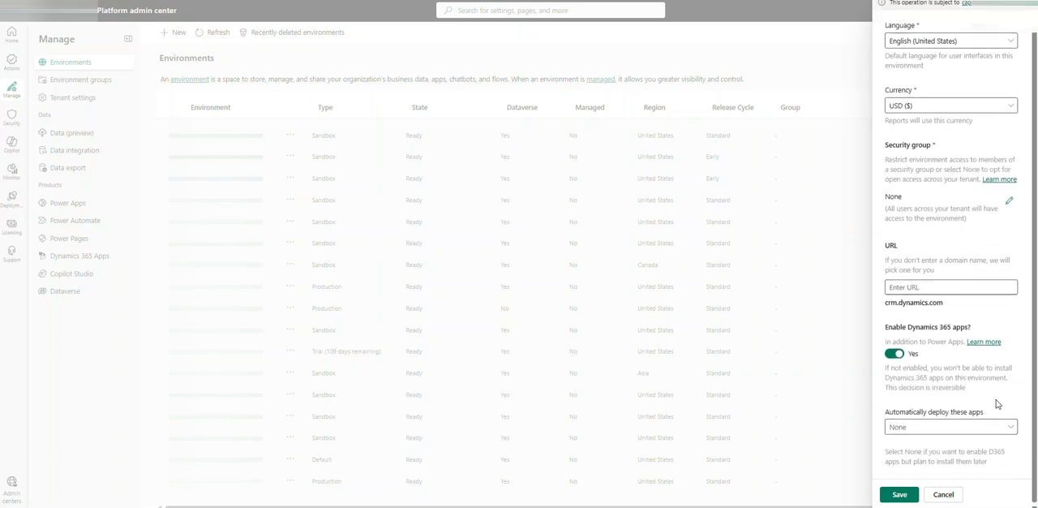
left_click(1008, 428)
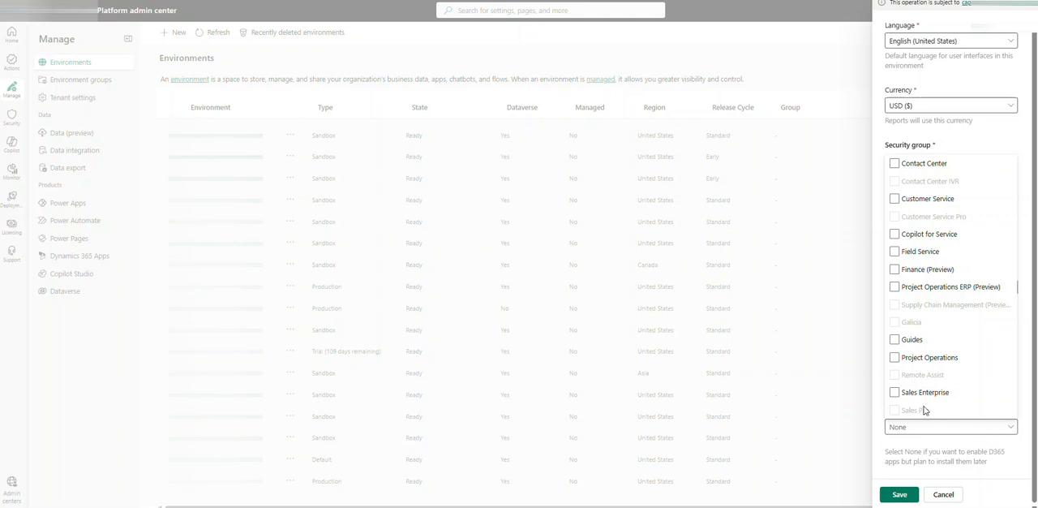
left_click(971, 450)
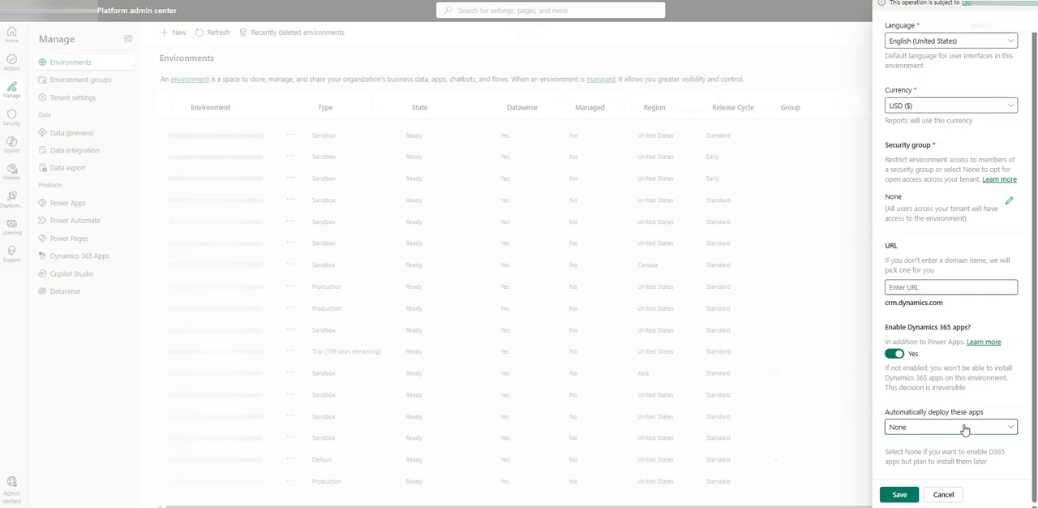
scroll(957, 401, "up", 2)
scroll(927, 494, "down", 2)
left_click(897, 496)
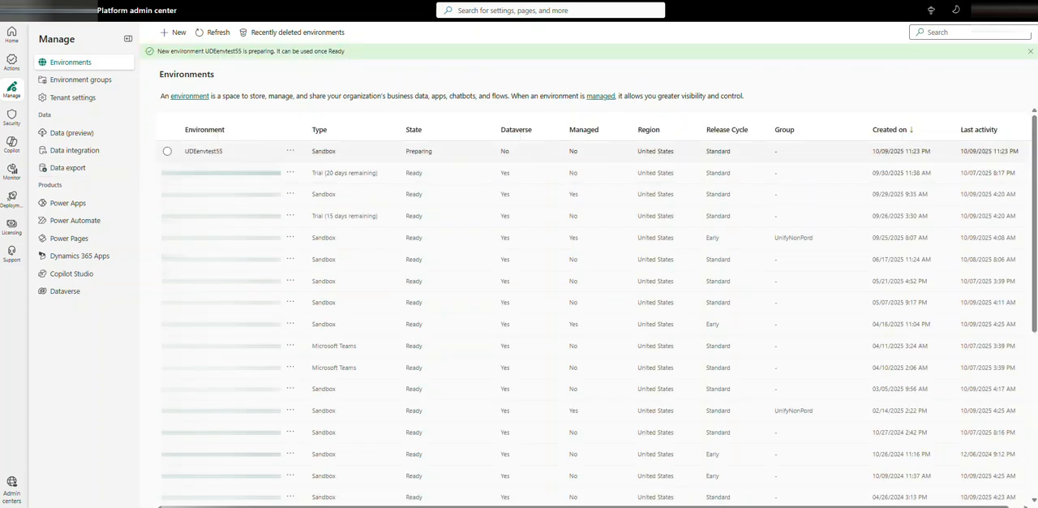
- Refresh the environment list and open the Dynamics 365 apps of the UDEenvtest55 environment
left_click(215, 33)
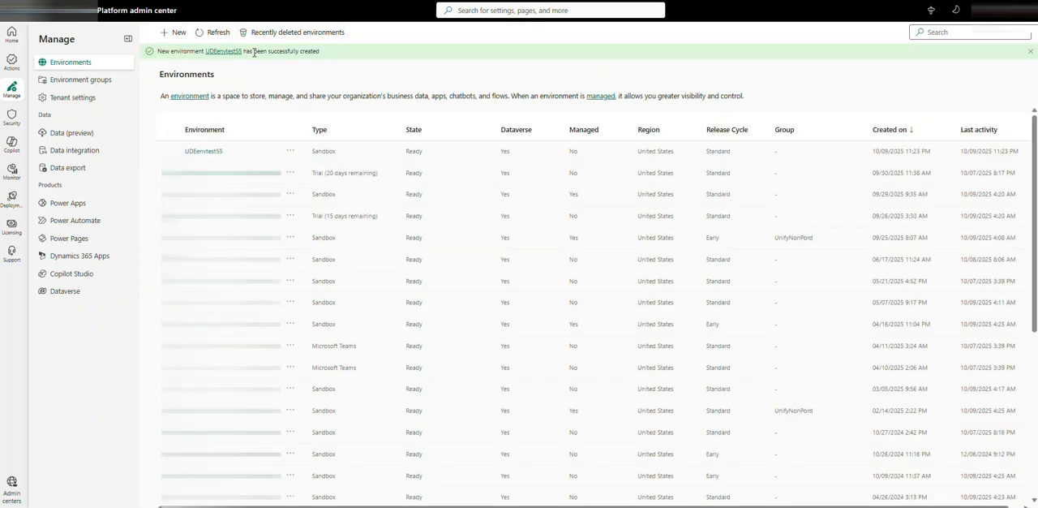
left_click(208, 152)
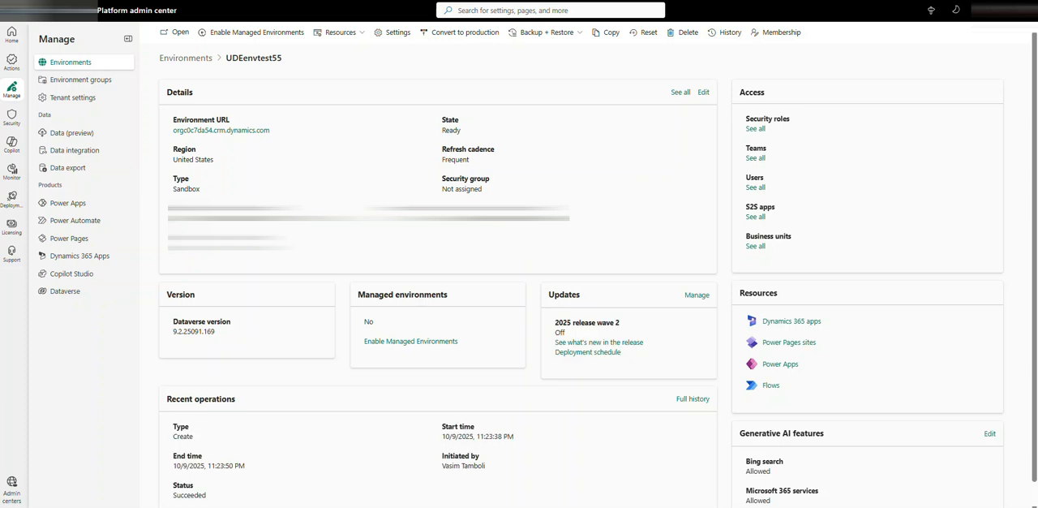
left_click(810, 324)
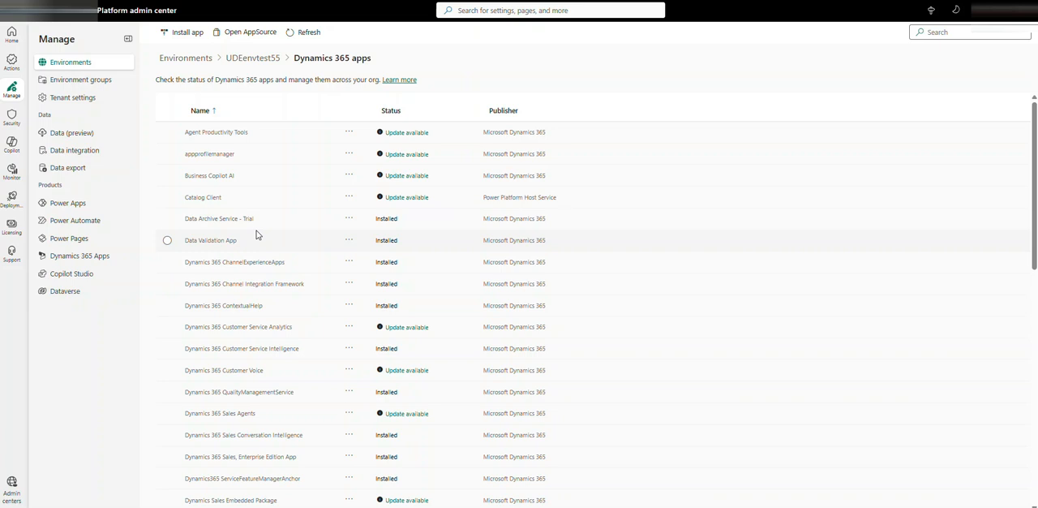
- Install the first listed Dynamics 365 Finance and Operations Platform Tools app, agreeing to its terms of service
left_click(187, 33)
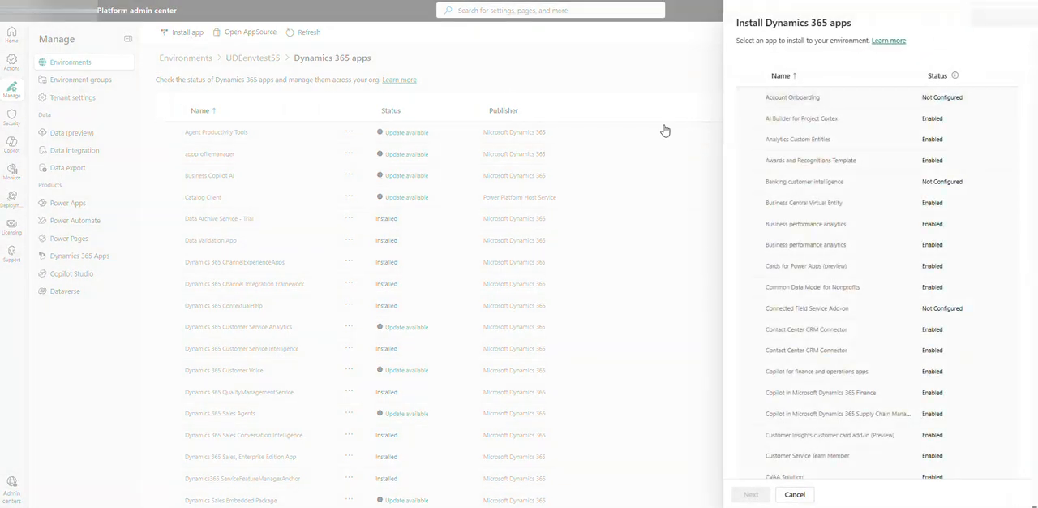
scroll(851, 231, "down", 5)
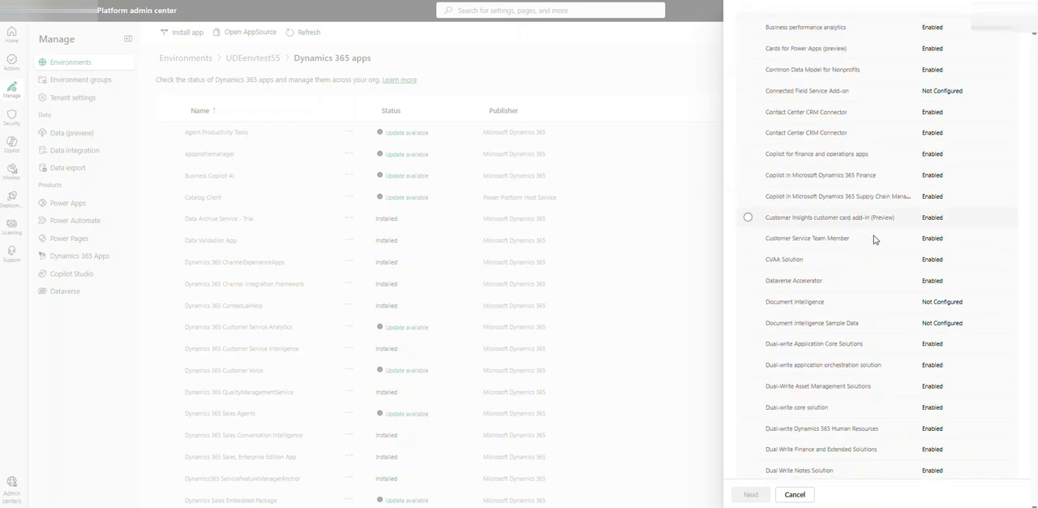
scroll(862, 274, "down", 1)
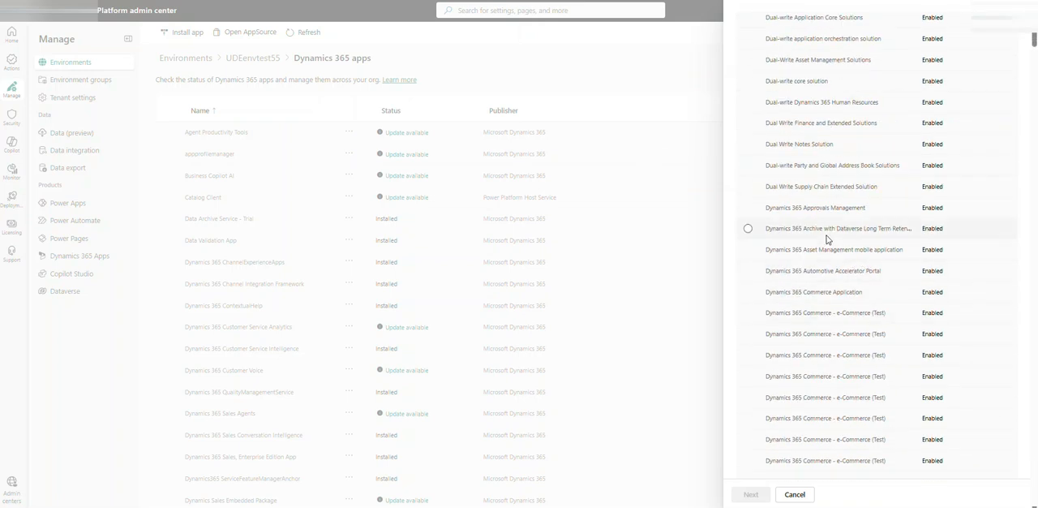
scroll(835, 223, "down", 4)
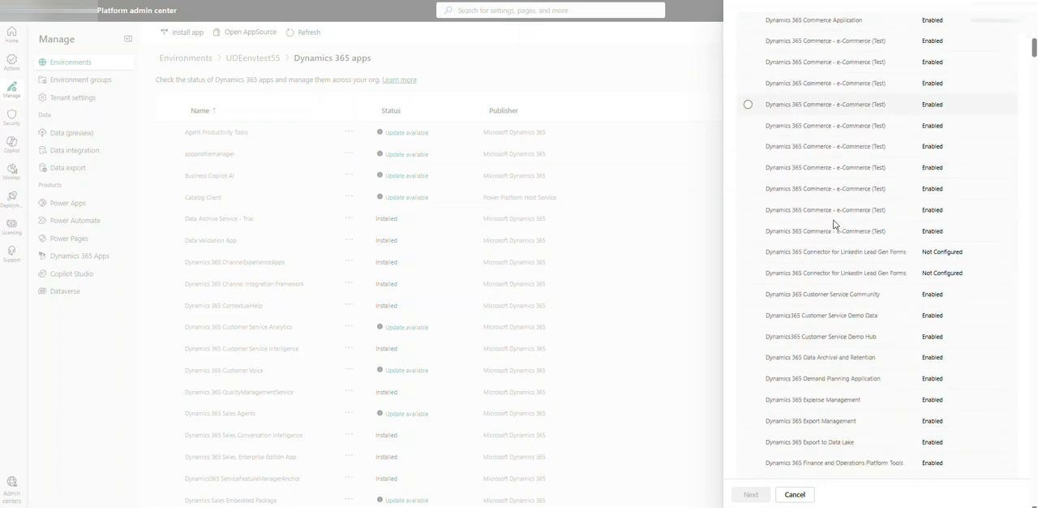
scroll(835, 224, "down", 2)
scroll(819, 224, "down", 2)
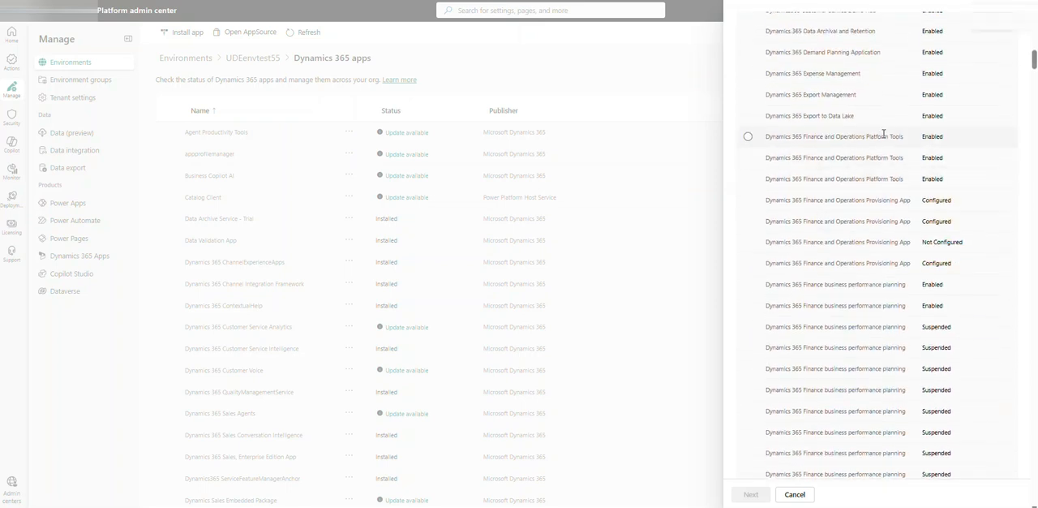
left_click(748, 137)
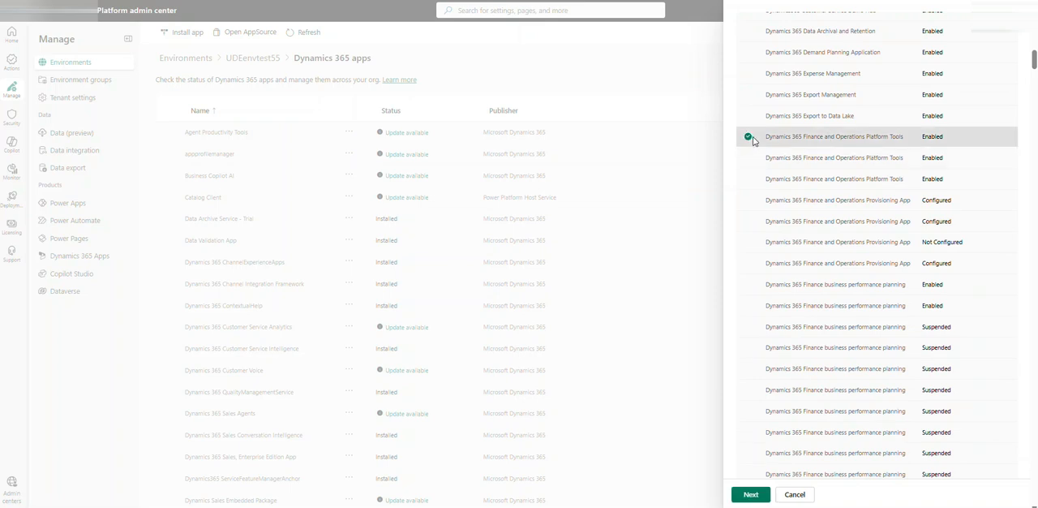
left_click(752, 494)
left_click(742, 198)
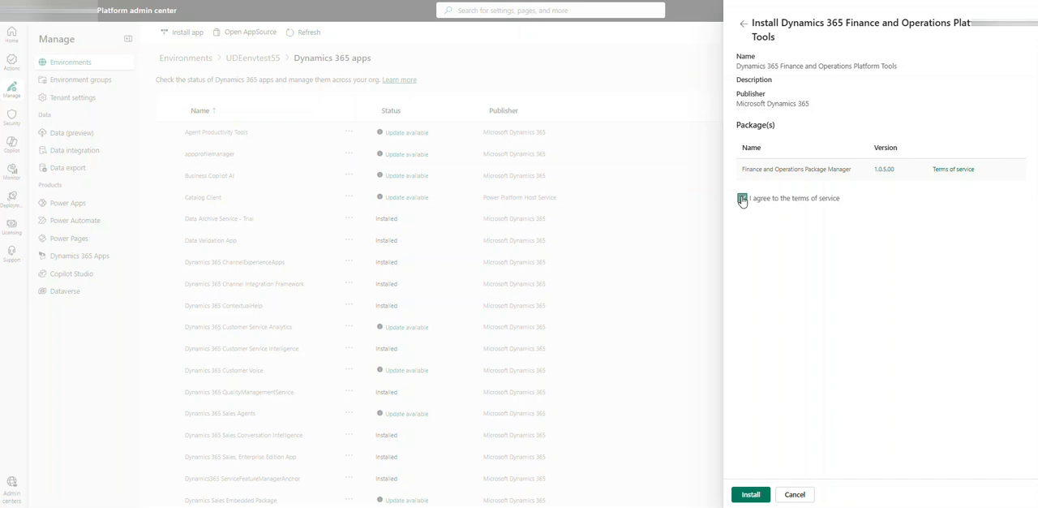
left_click(752, 494)
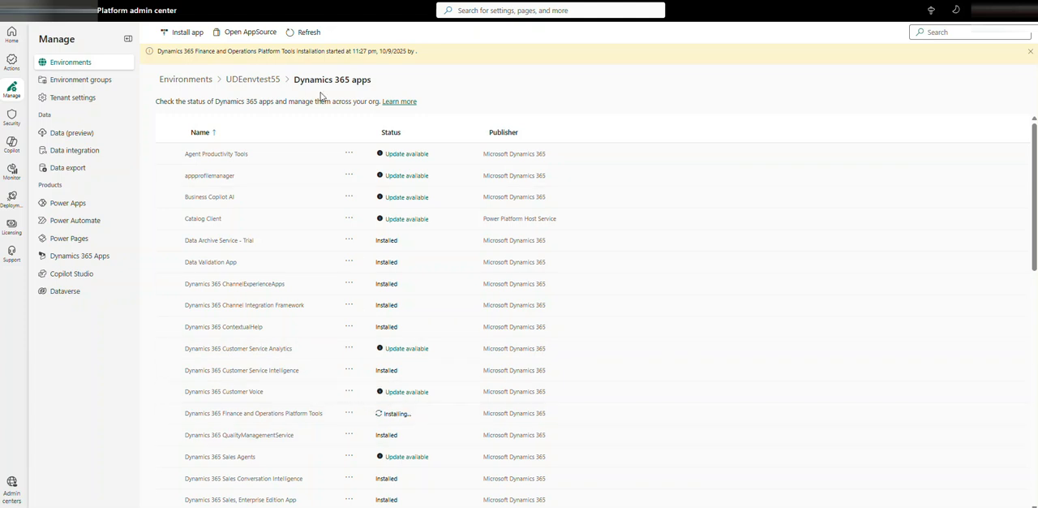
- Refresh the environment's app list and check the installation status of Dynamics 365 Finance and Operations Platform Tools
left_click(307, 37)
left_click(168, 414)
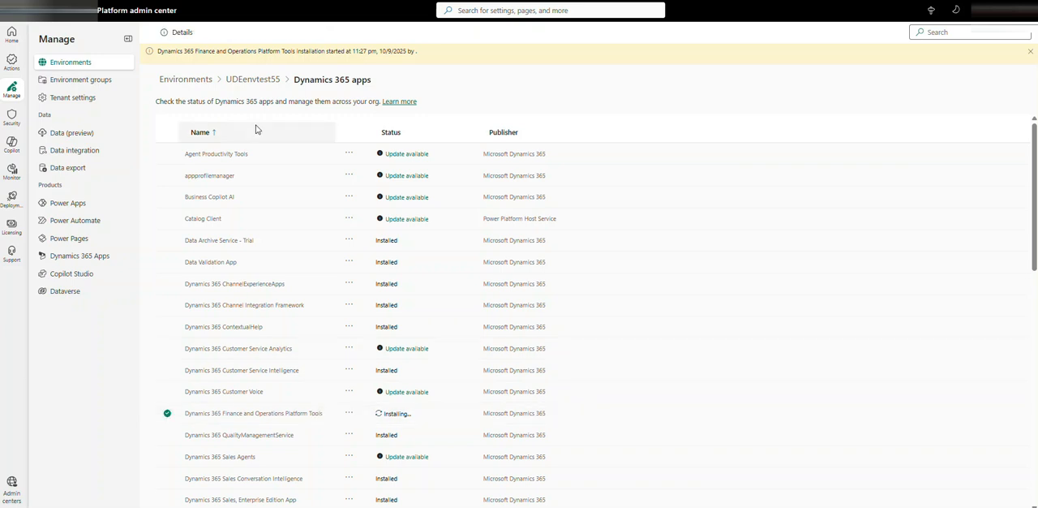
left_click(168, 414)
left_click(304, 35)
left_click(305, 35)
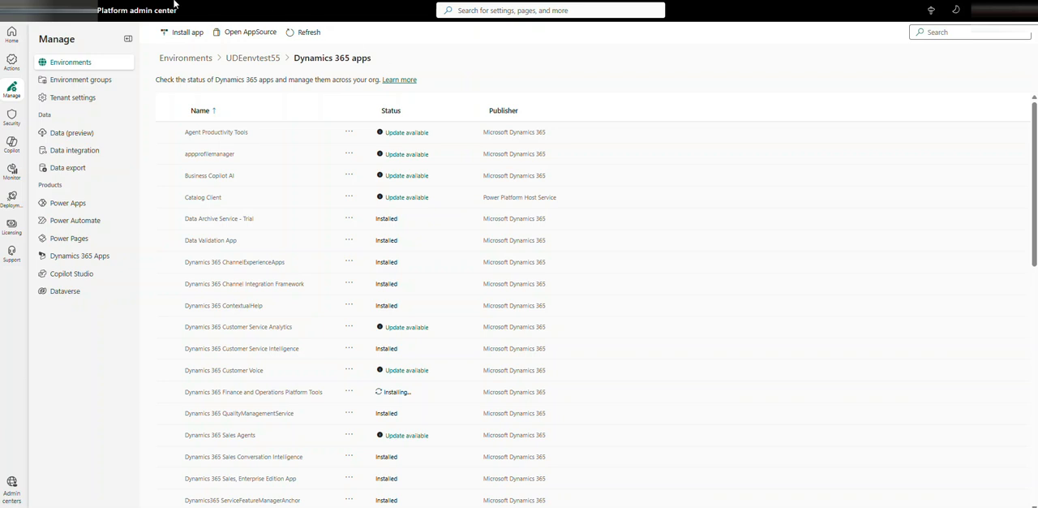
left_click(309, 34)
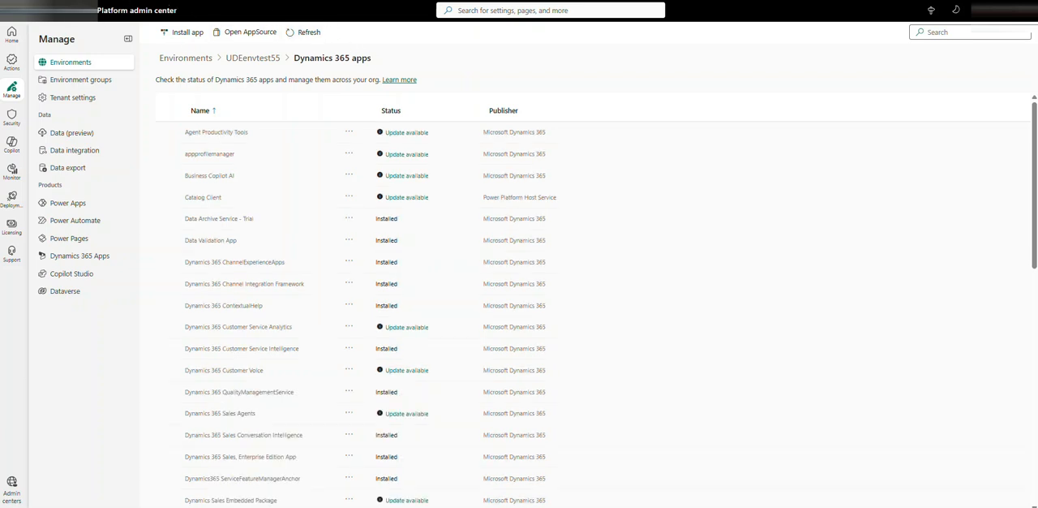
scroll(381, 328, "down", 2)
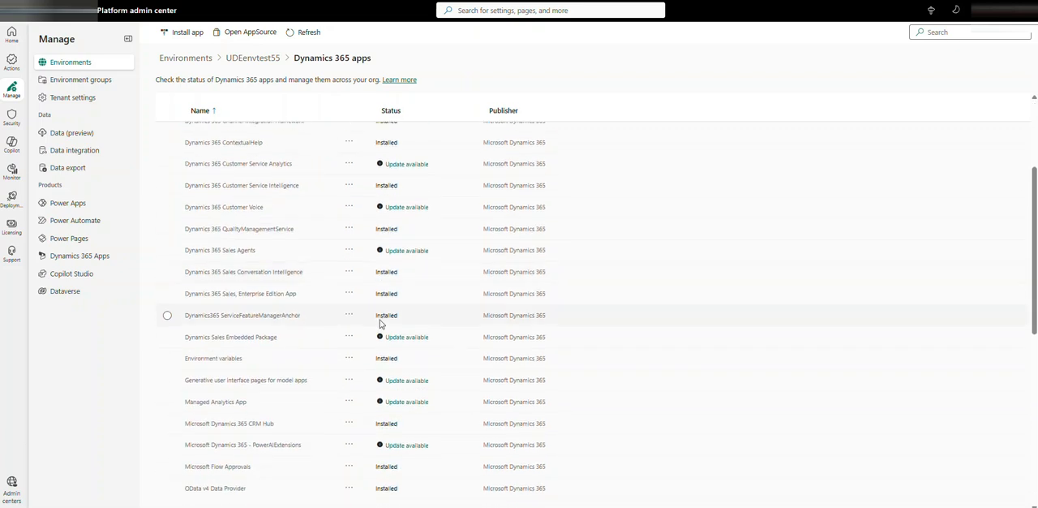
scroll(381, 318, "down", 1)
scroll(389, 313, "down", 1)
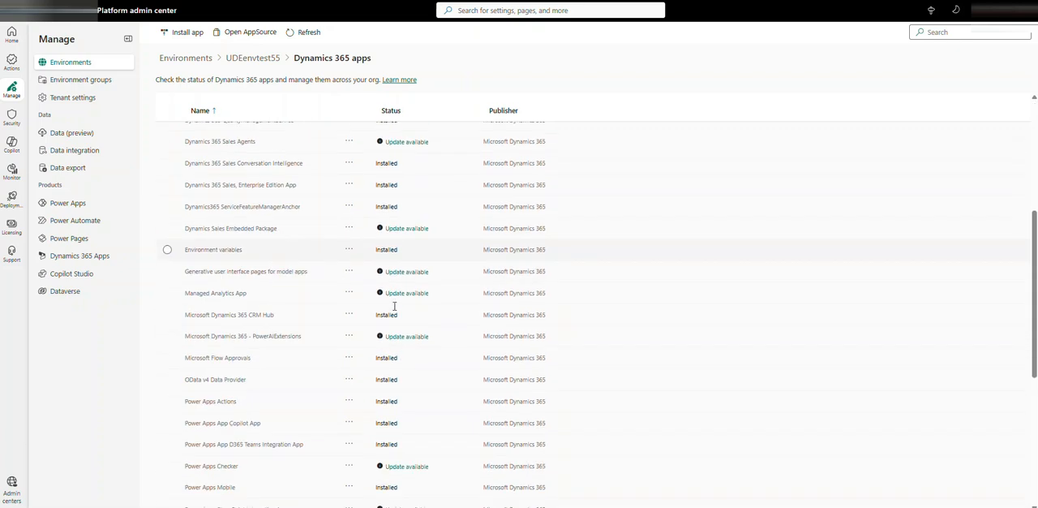
scroll(395, 308, "up", 3)
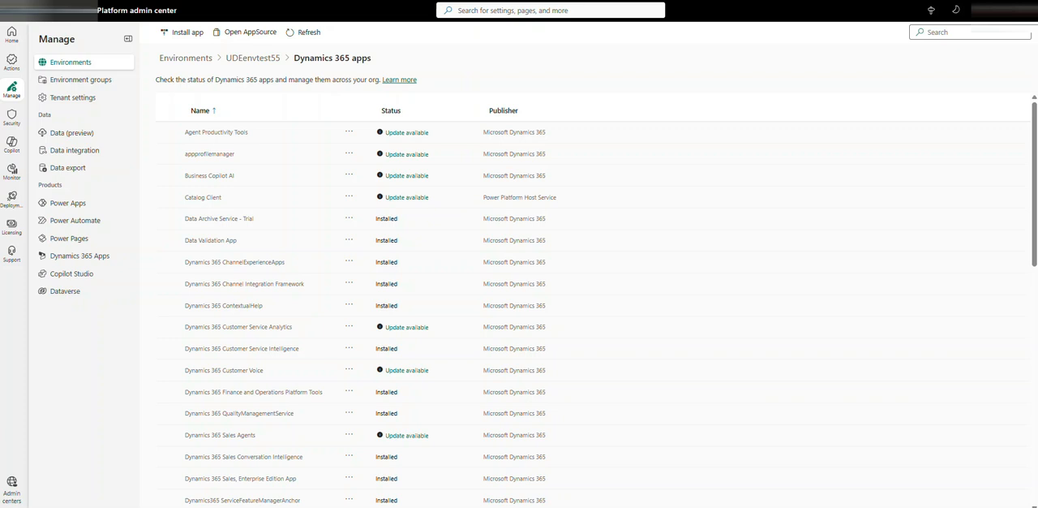
- Choose the first listed Dynamics 365 Finance and Operations Provisioning App for installation on UDEenvtest55 and continue to its management page
left_click(197, 37)
scroll(864, 242, "down", 5)
scroll(866, 242, "down", 3)
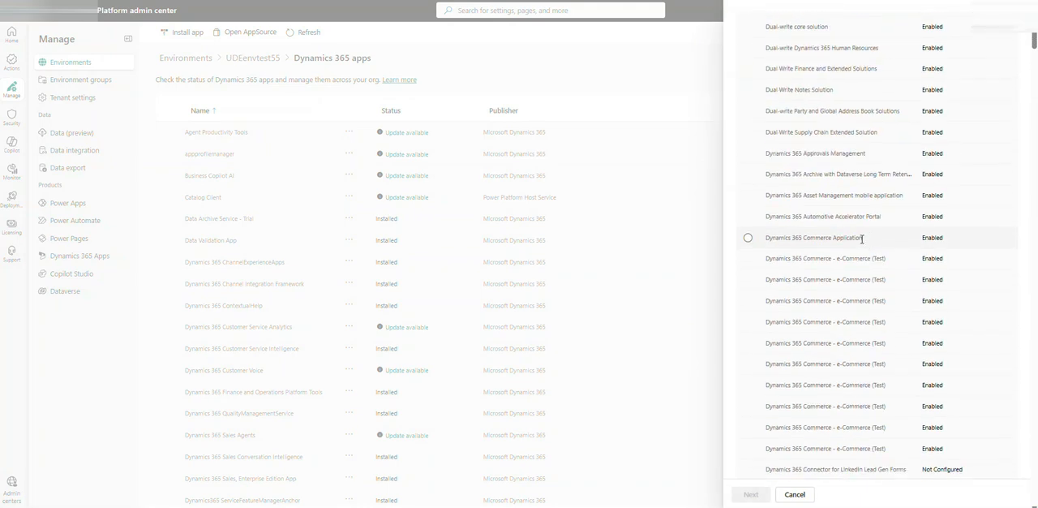
scroll(862, 238, "down", 1)
scroll(865, 201, "down", 2)
scroll(864, 202, "down", 5)
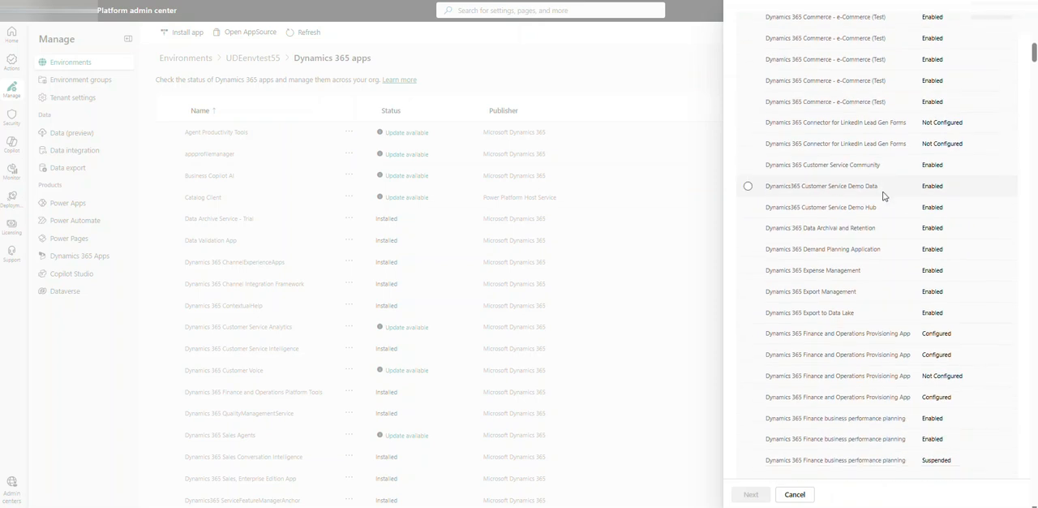
scroll(885, 191, "down", 3)
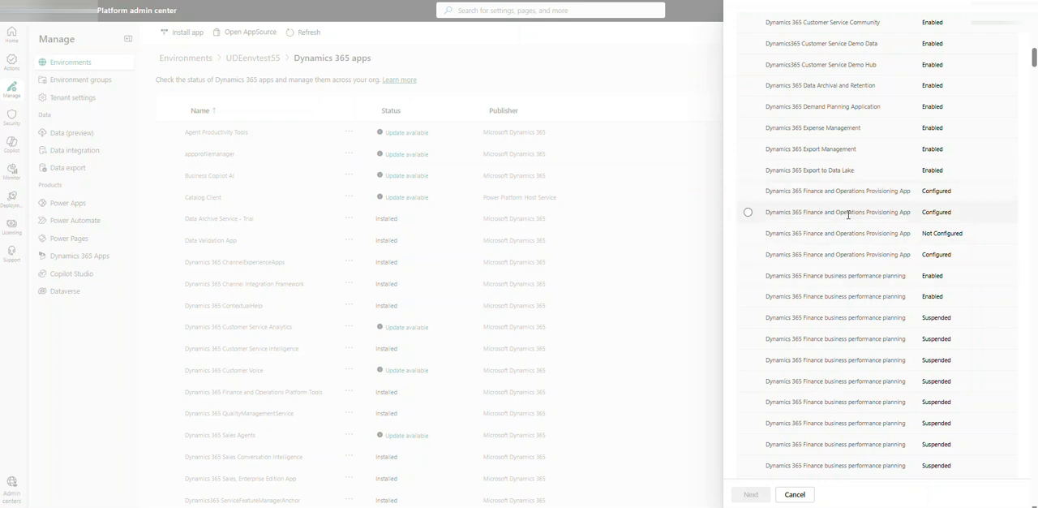
left_click(747, 192)
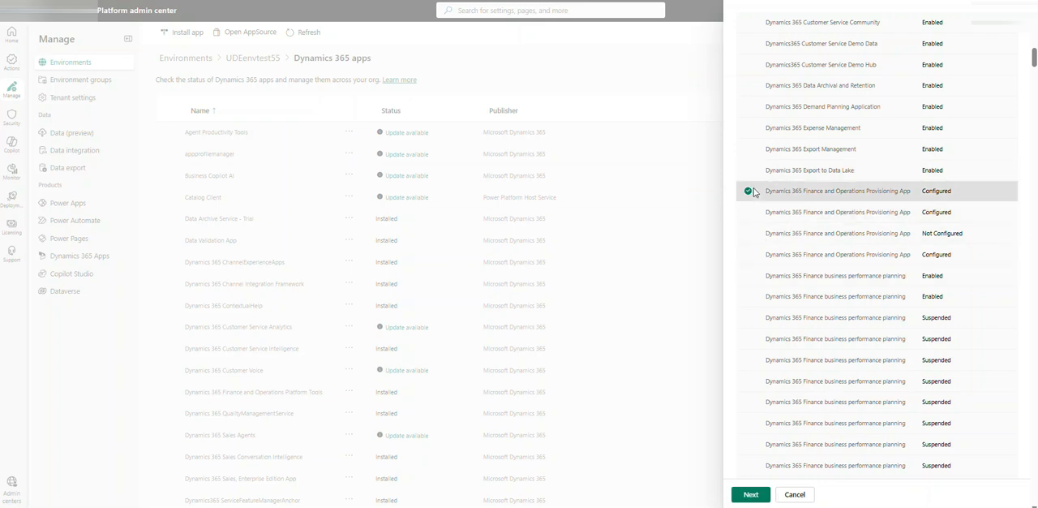
left_click(757, 496)
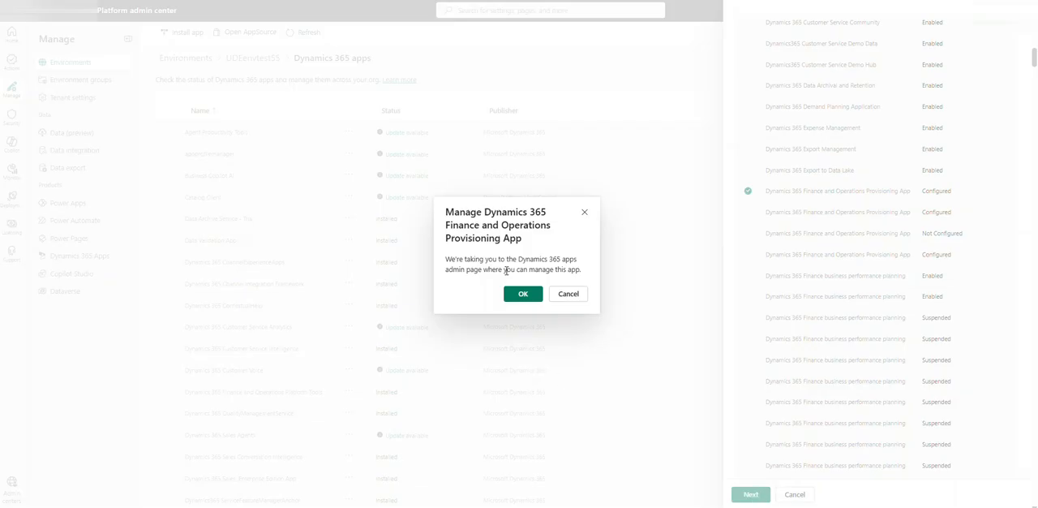
left_click(523, 294)
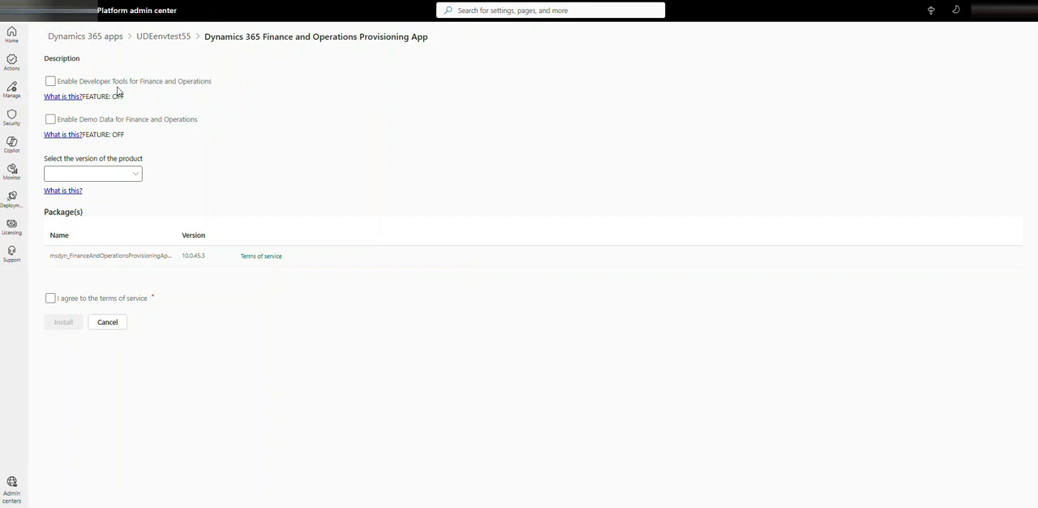
- Install the app with Developer Tools and Demo Data for Finance and Operations enabled and 10.0.43.11 Application Version, agreeing to the terms of service
left_click(51, 81)
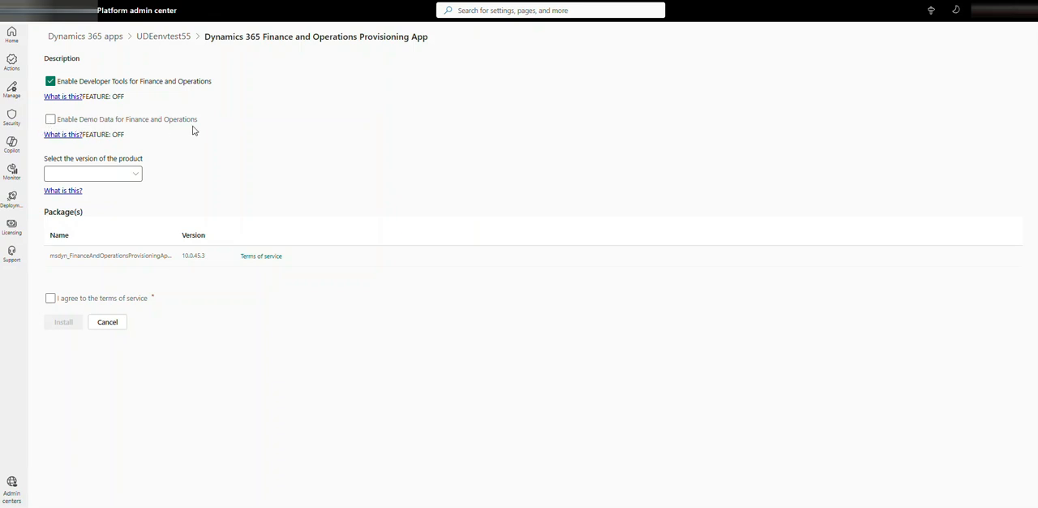
left_click(50, 120)
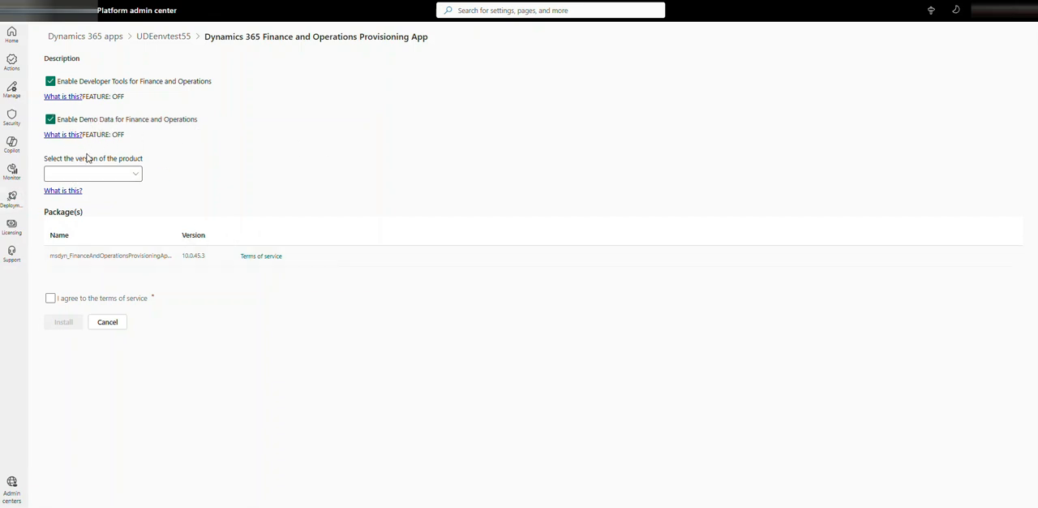
left_click(137, 175)
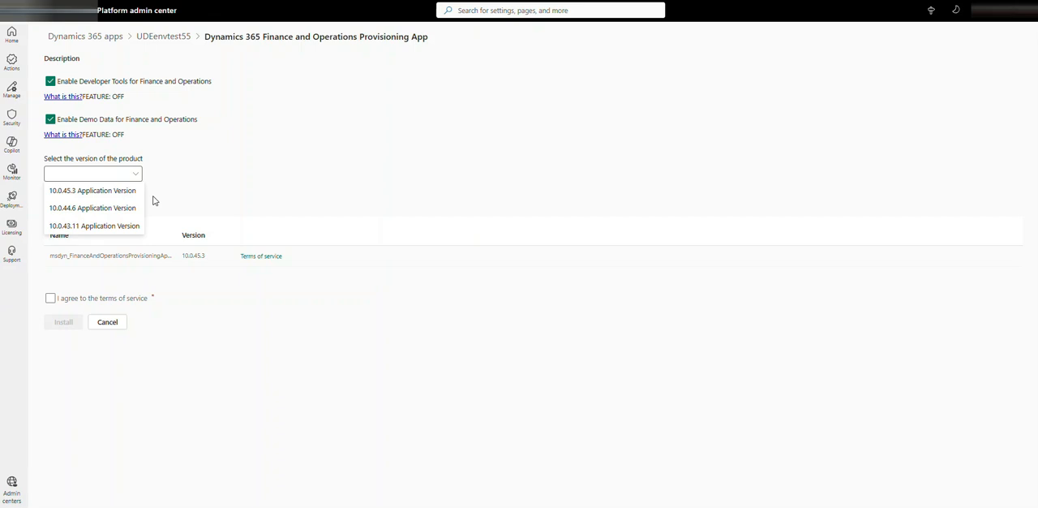
left_click(91, 228)
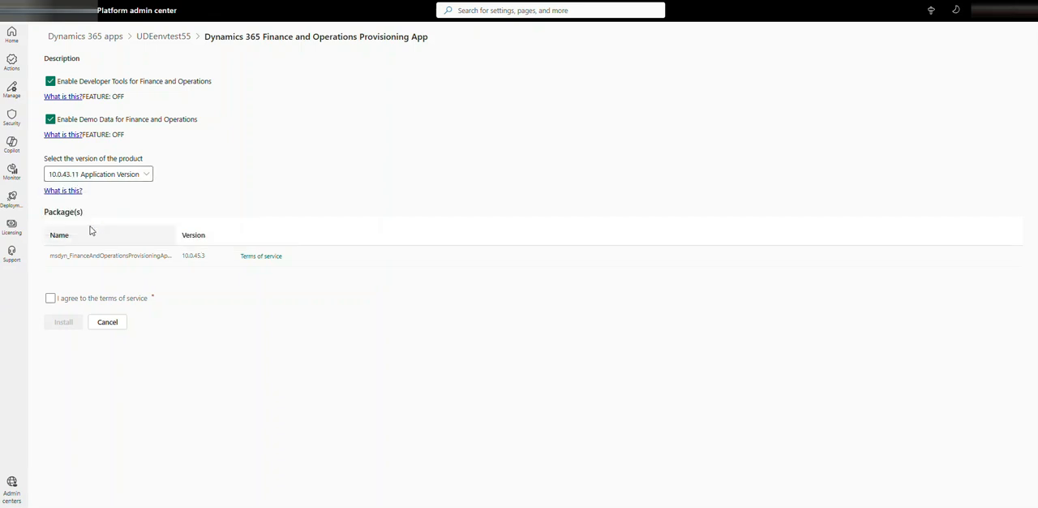
left_click(146, 174)
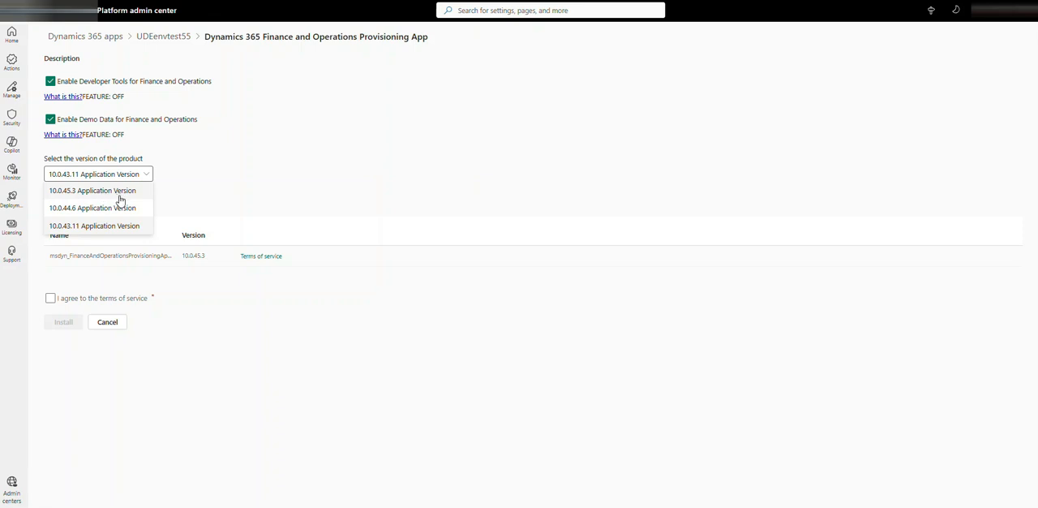
left_click(276, 172)
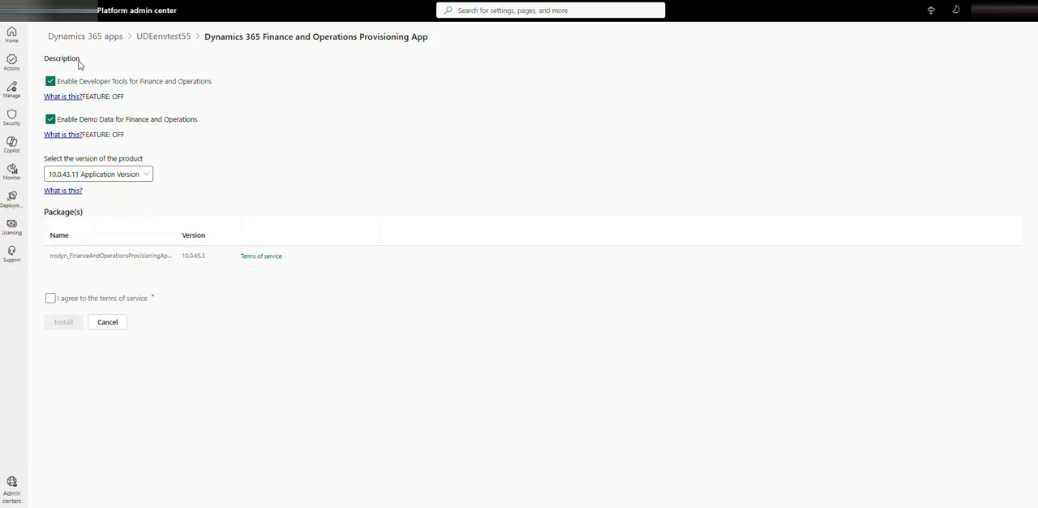
left_click(50, 299)
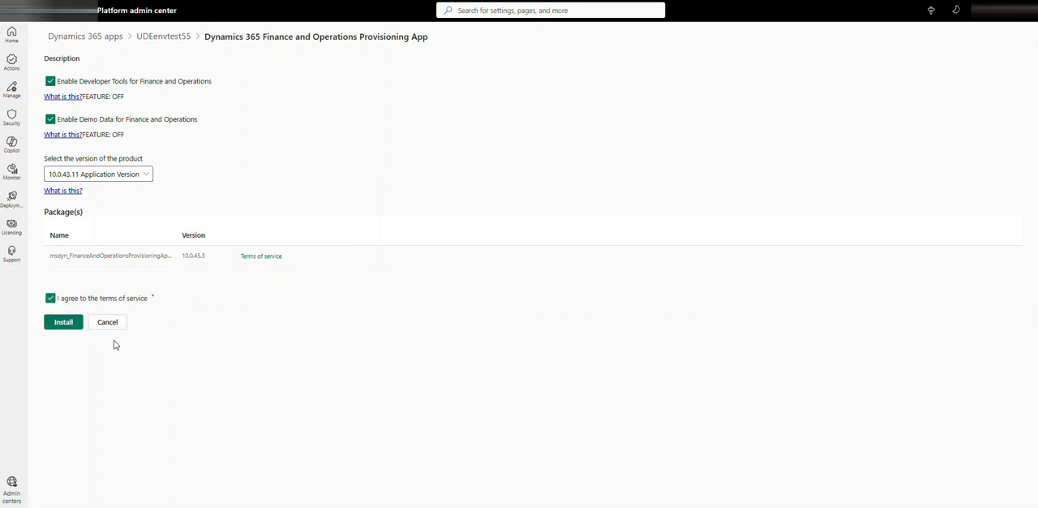
left_click(69, 324)
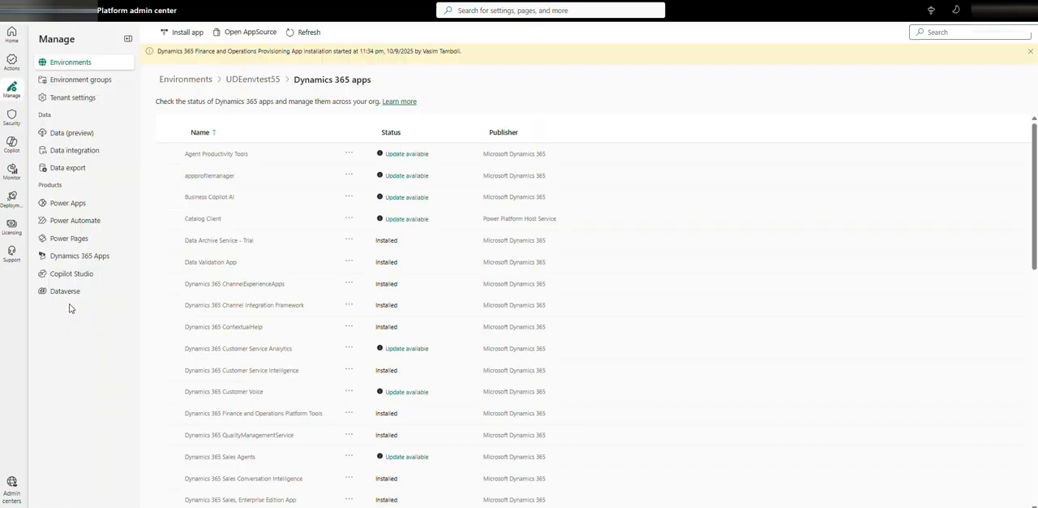
- Refresh the environment's app list and check the installation status of Dynamics 365 Finance and Operations Provisioning App
scroll(320, 340, "down", 1)
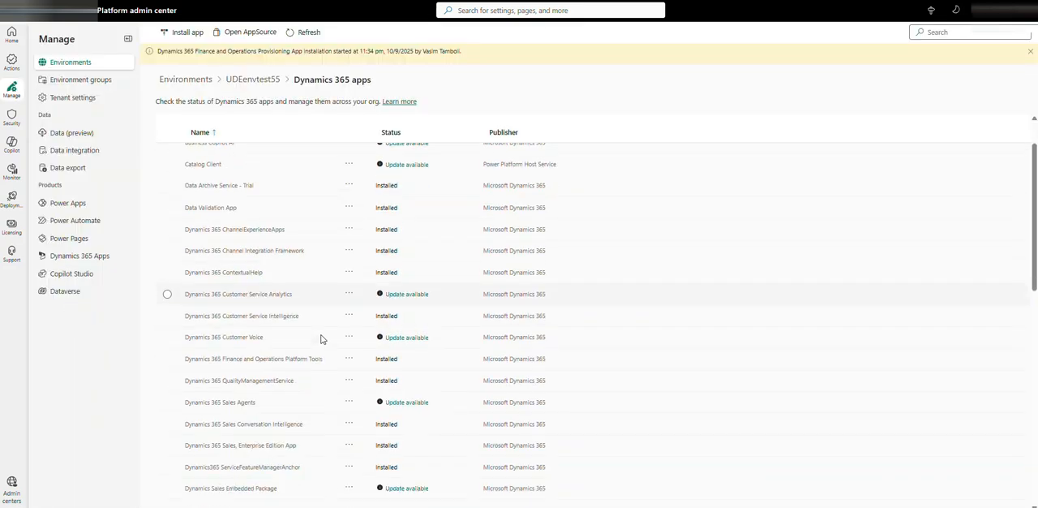
scroll(321, 339, "down", 2)
scroll(321, 339, "down", 6)
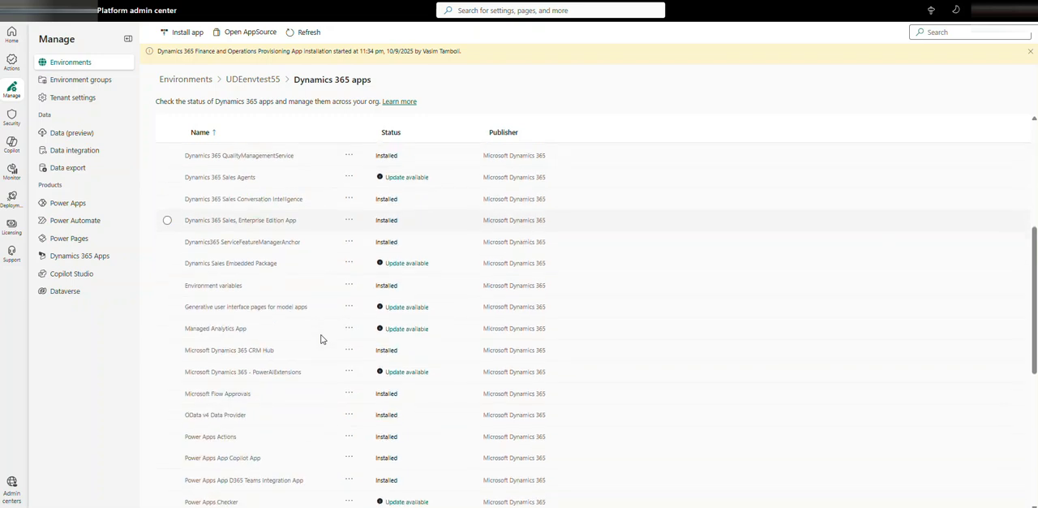
scroll(320, 337, "down", 2)
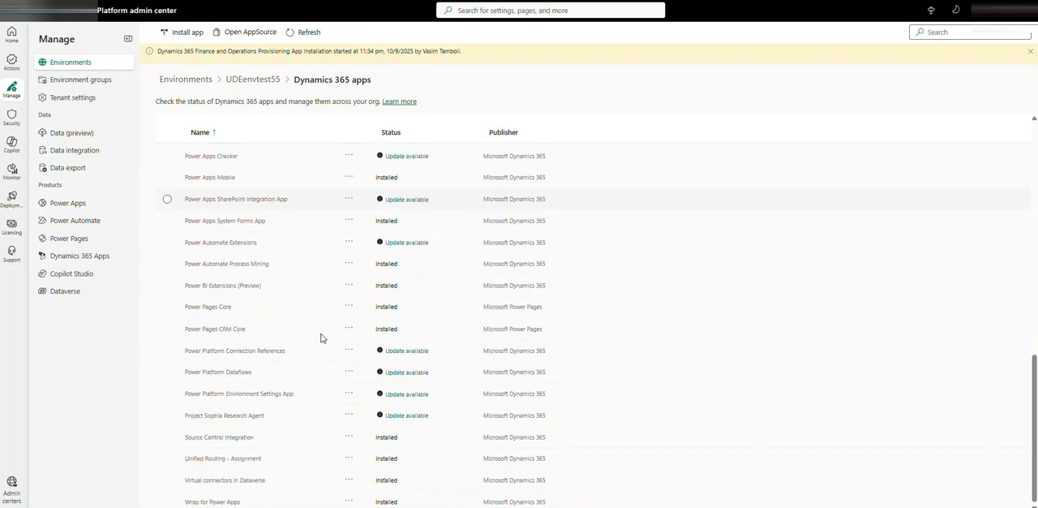
scroll(320, 336, "up", 10)
scroll(320, 335, "up", 2)
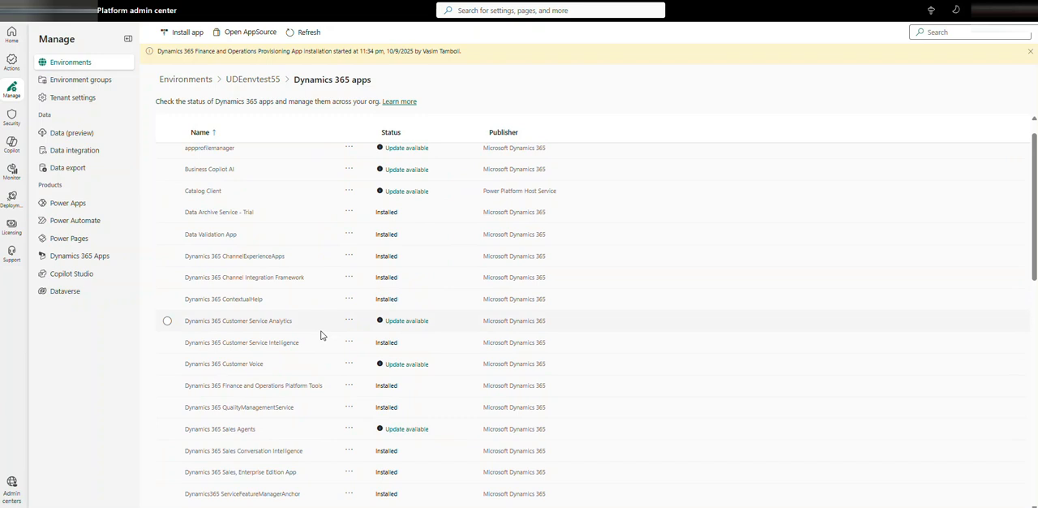
scroll(322, 331, "up", 1)
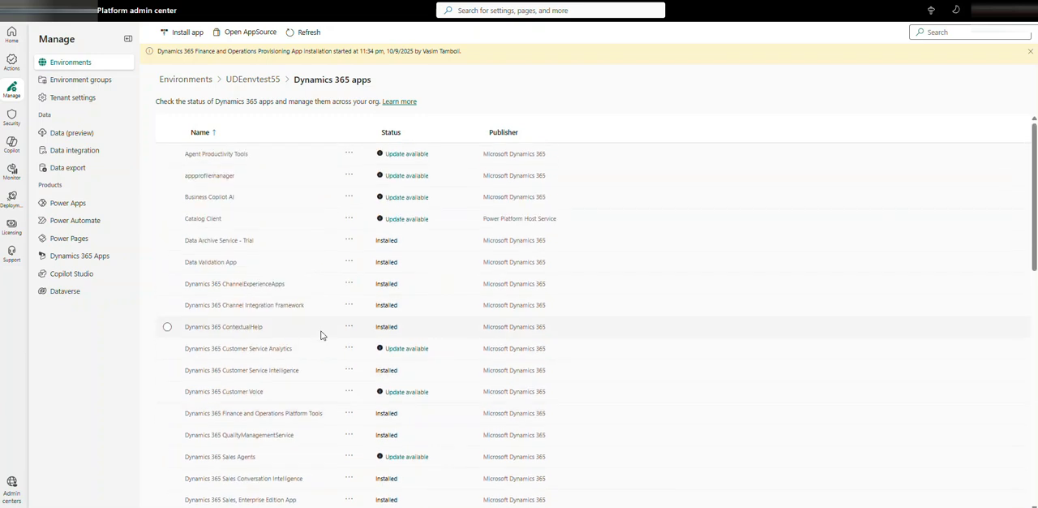
scroll(320, 335, "down", 4)
scroll(320, 333, "up", 4)
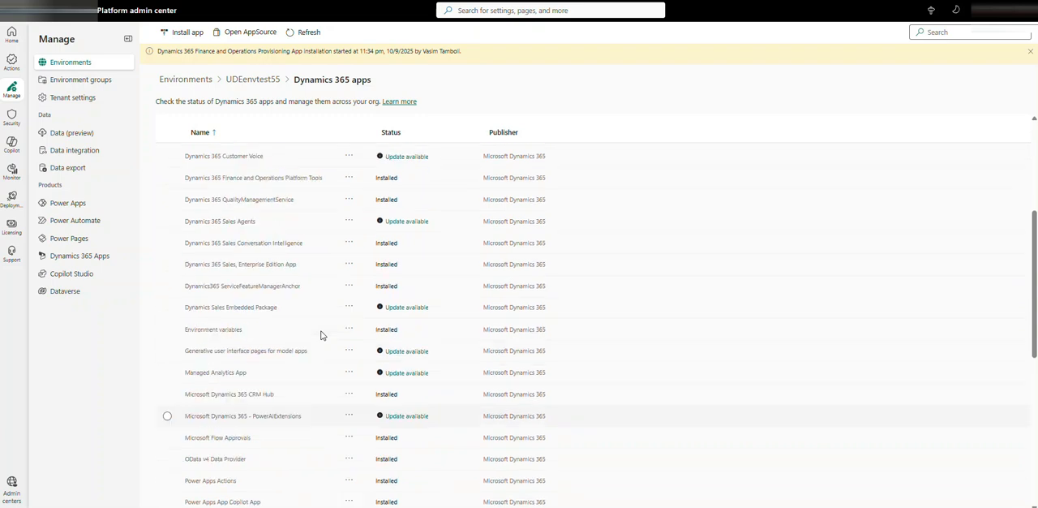
left_click(313, 37)
left_click(313, 37)
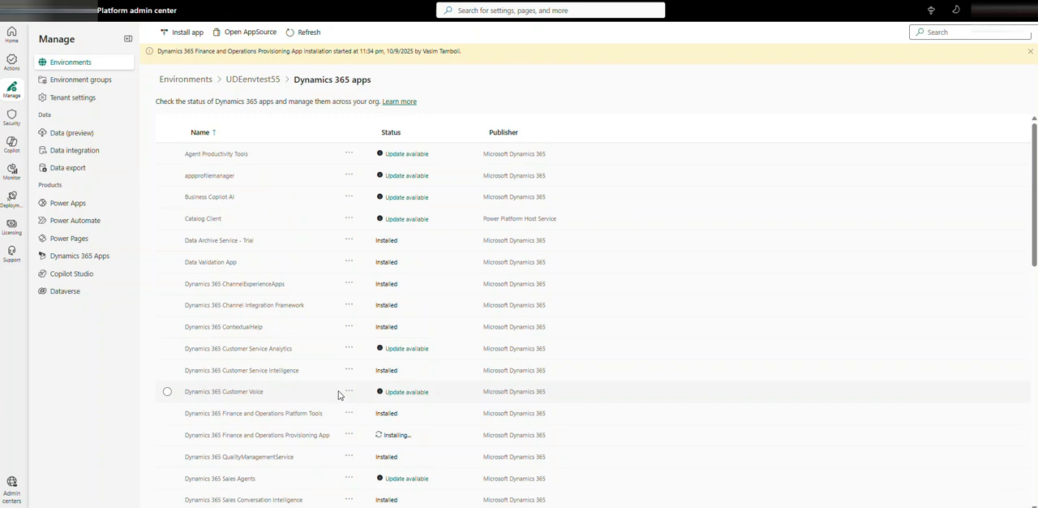
scroll(284, 426, "down", 2)
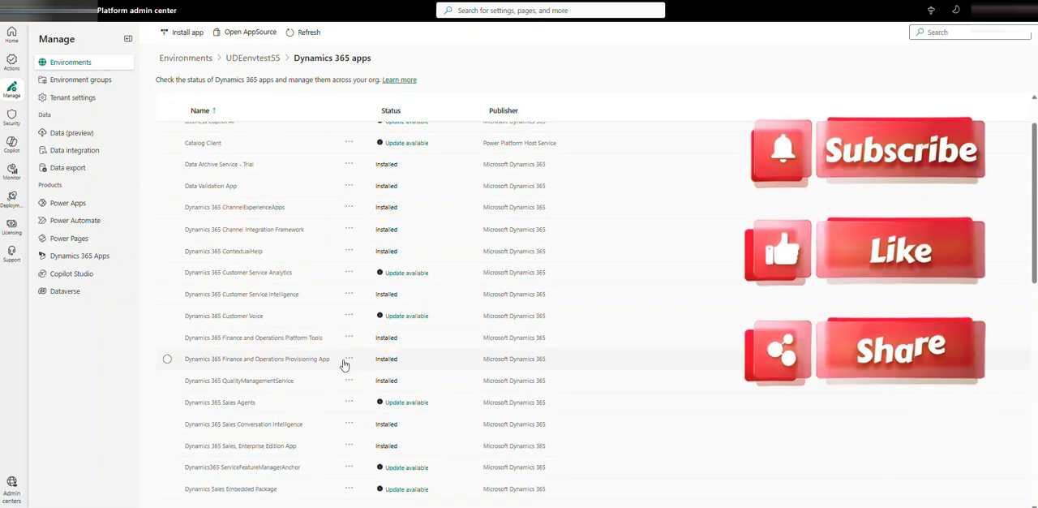
left_click(216, 361)
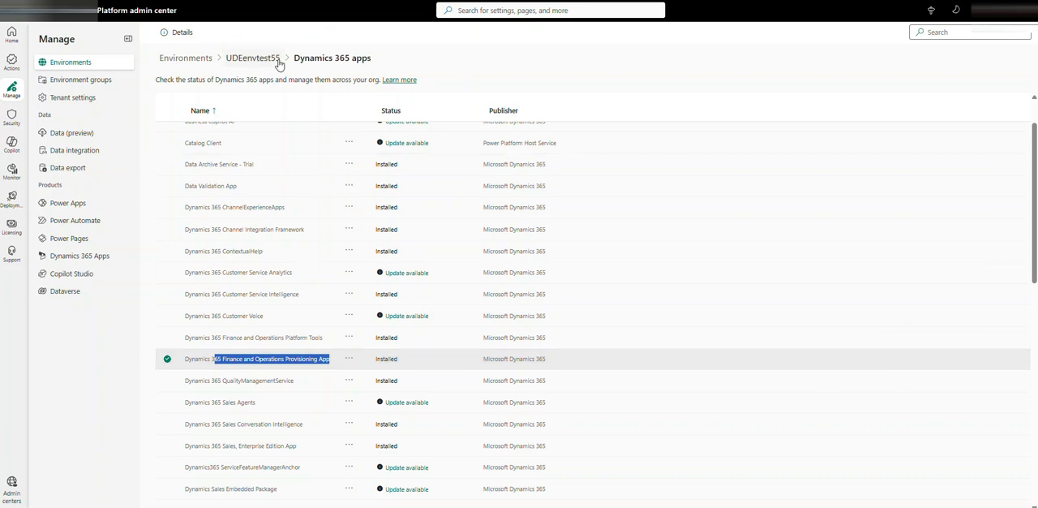
- Return from the app list to the UDEenvtest55 environment's details page
left_click(252, 59)
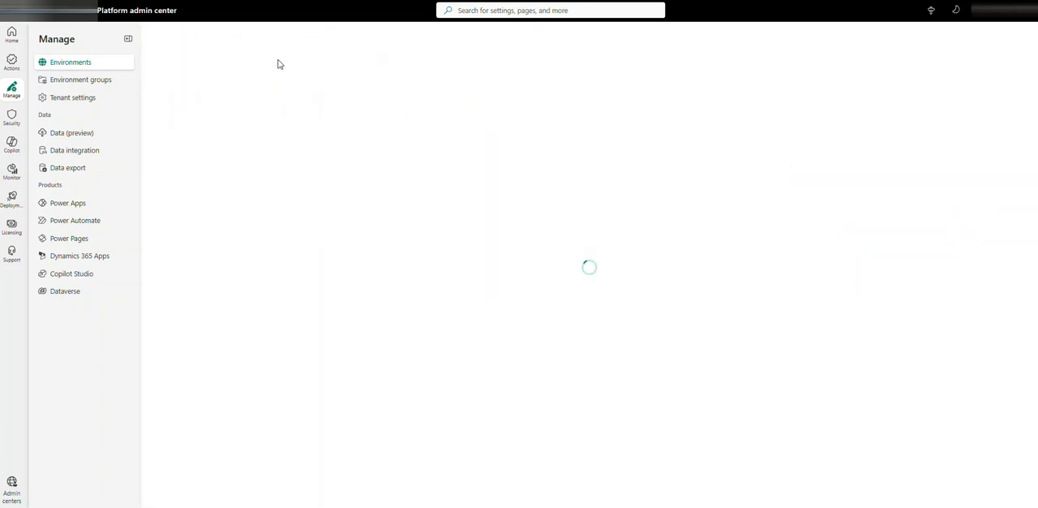